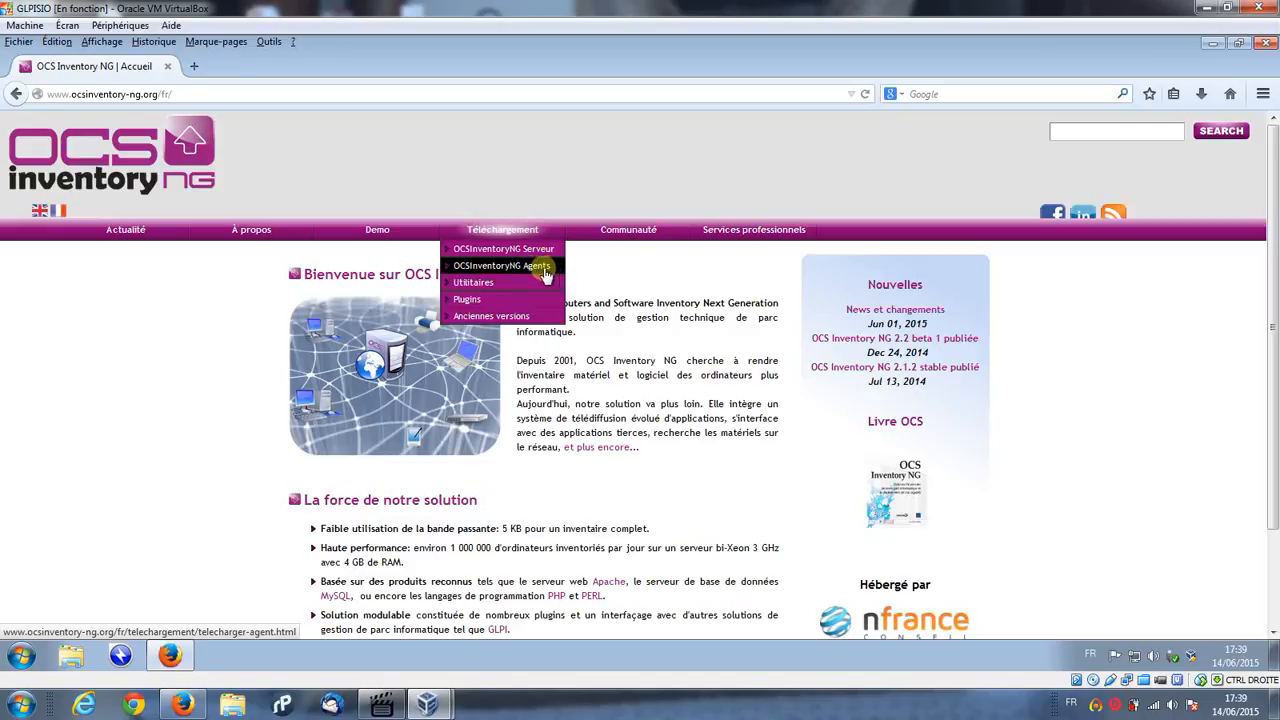
Open the OCS Inventory NG Reports console from the desktop and sign in with the user name and account password.
{"action": "mouse_move", "coordinate": [520, 236]}
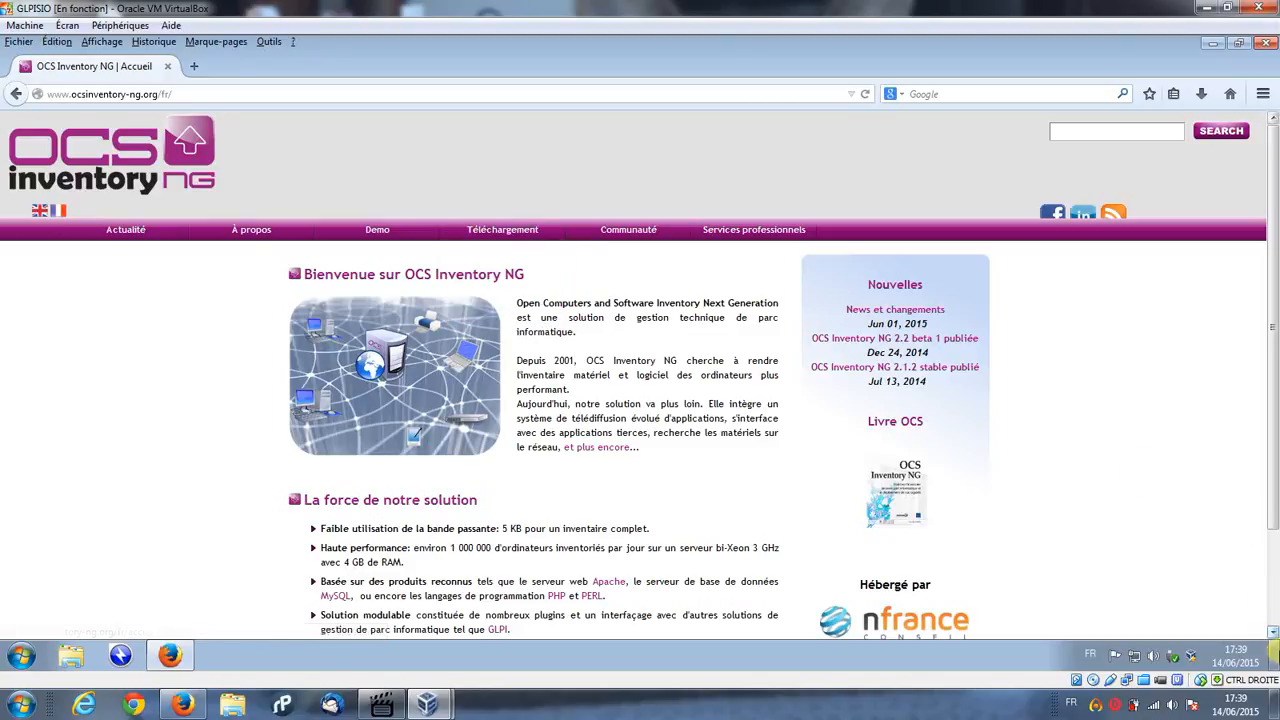
{"action": "left_click", "coordinate": [1274, 655]}
{"action": "double_click", "coordinate": [38, 585]}
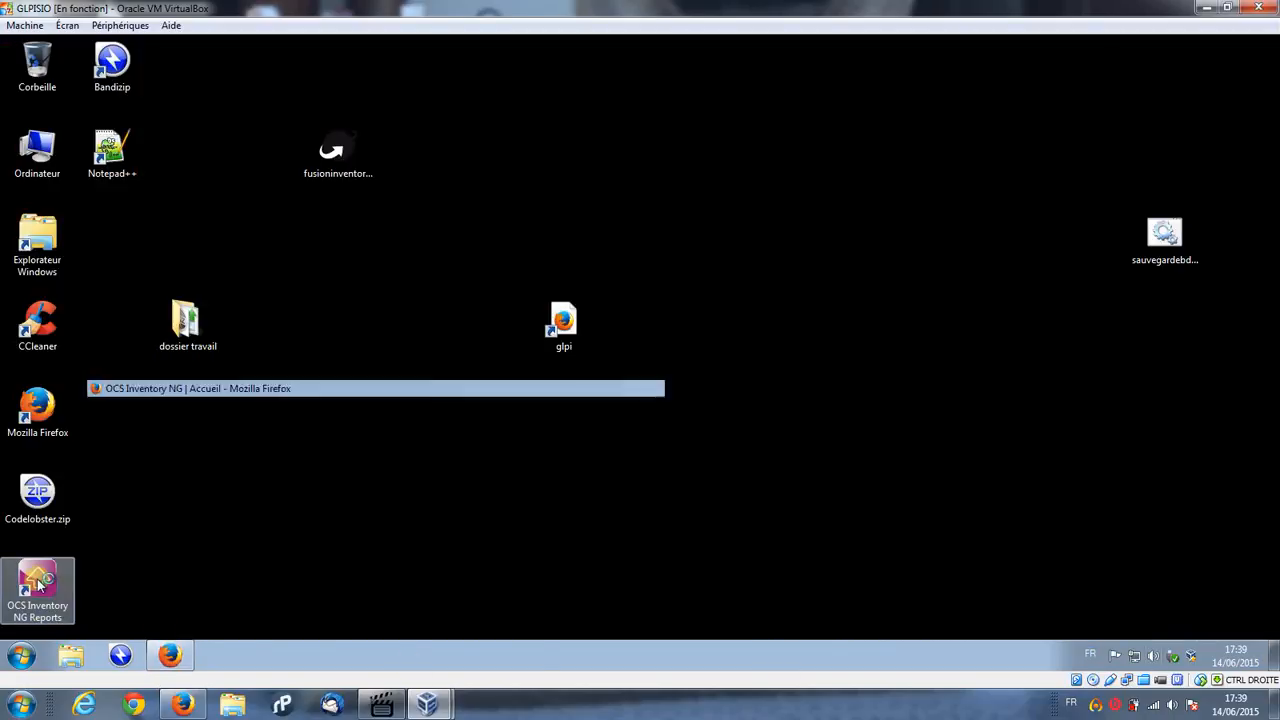
{"action": "left_click", "coordinate": [643, 230]}
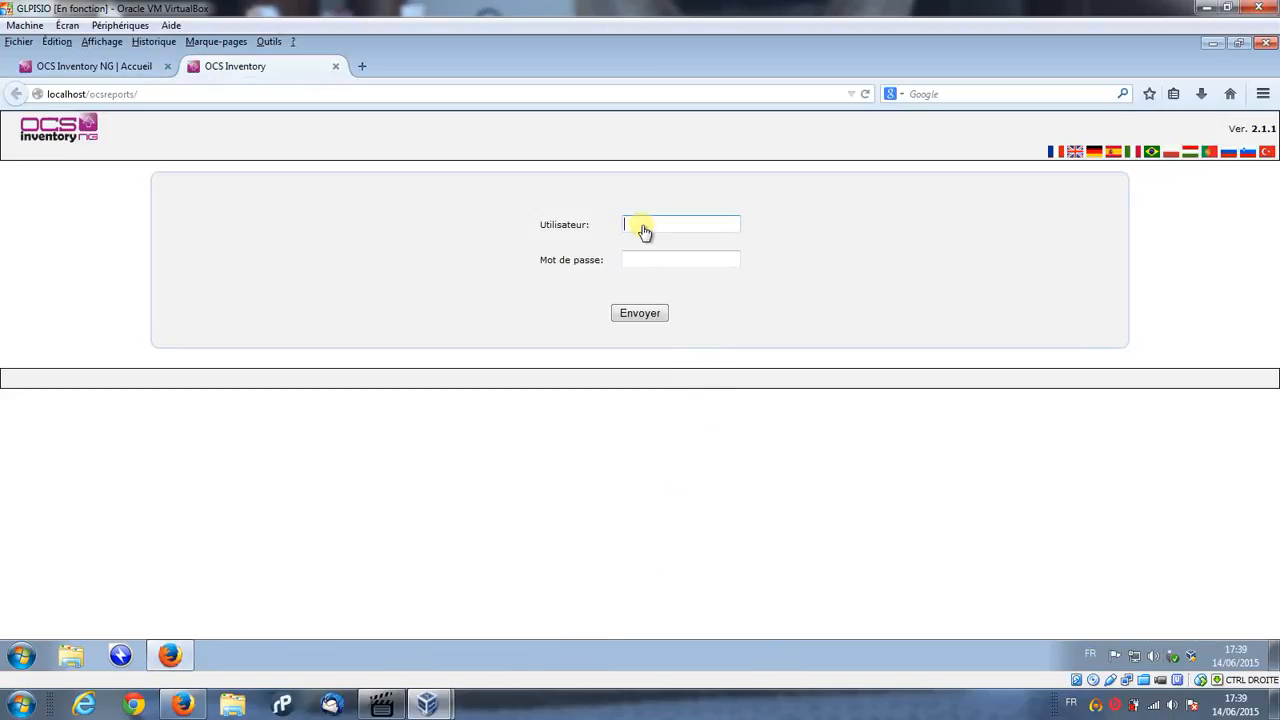
{"action": "left_click", "coordinate": [643, 230]}
{"action": "left_click", "coordinate": [645, 258]}
{"action": "left_click", "coordinate": [642, 316]}
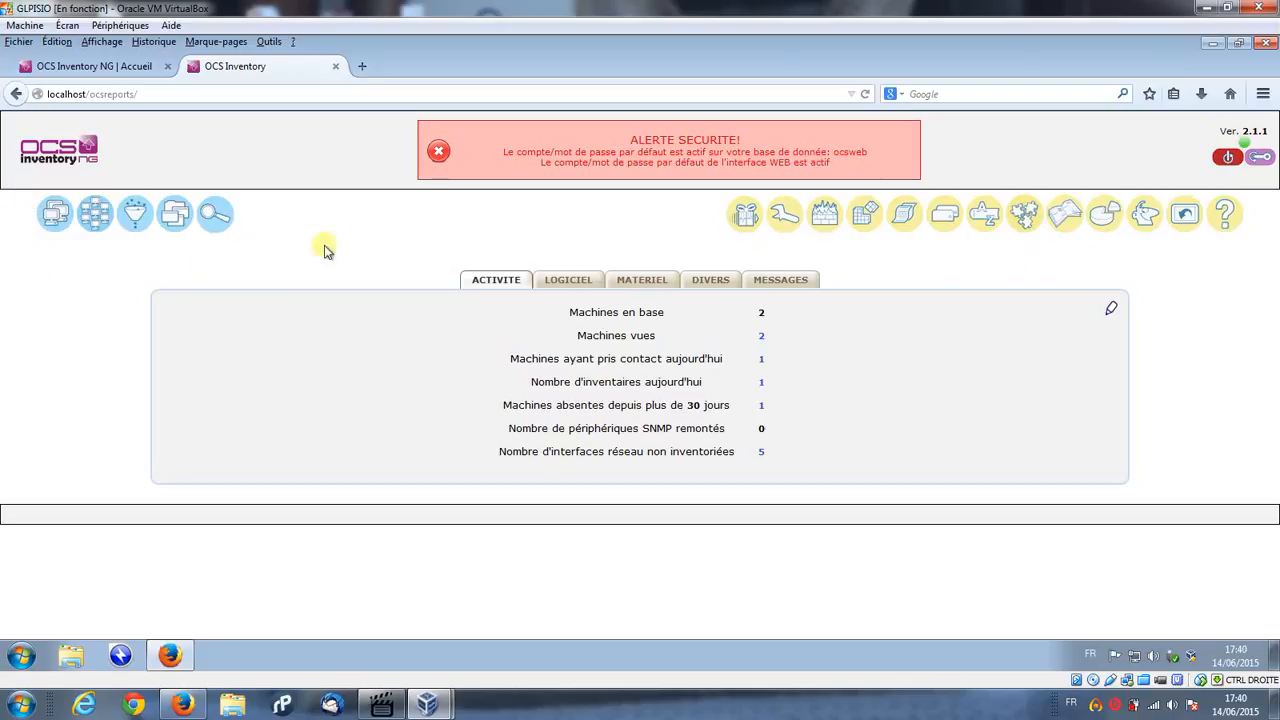
Open the JM-PC record from the list of all machines, examine its installed software list, and close the record.
{"action": "mouse_move", "coordinate": [218, 232]}
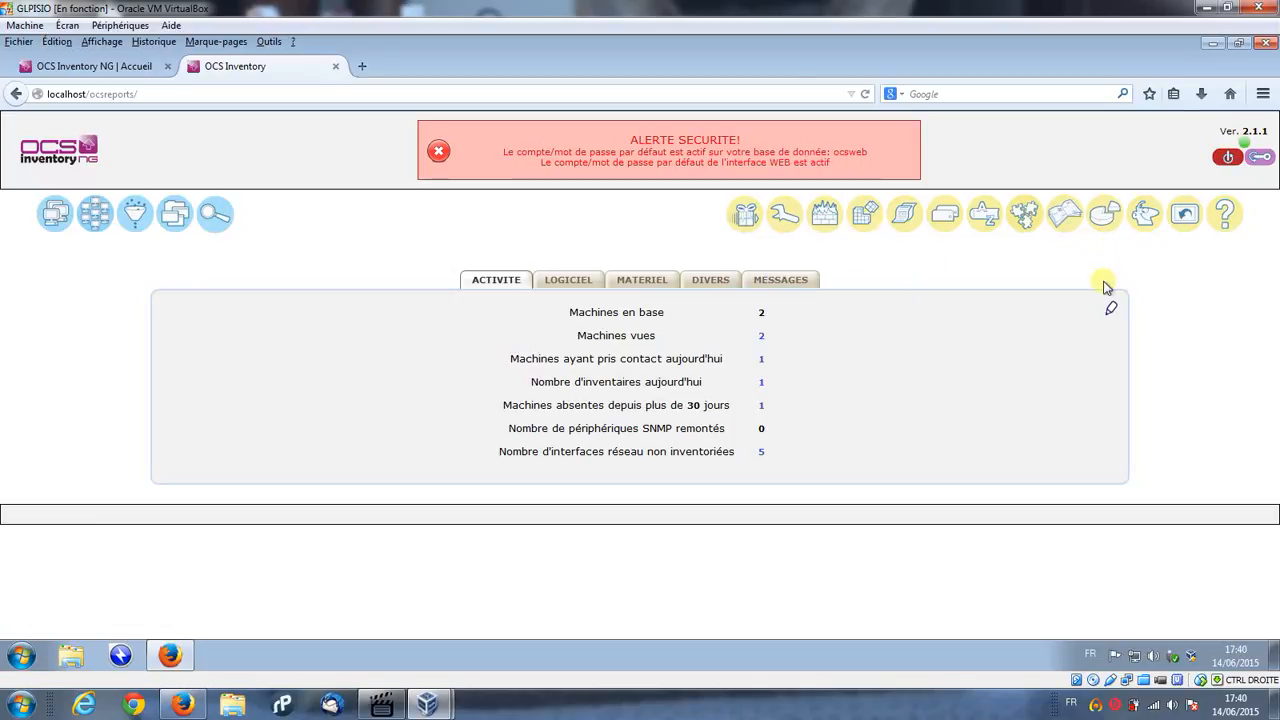
{"action": "mouse_move", "coordinate": [748, 226]}
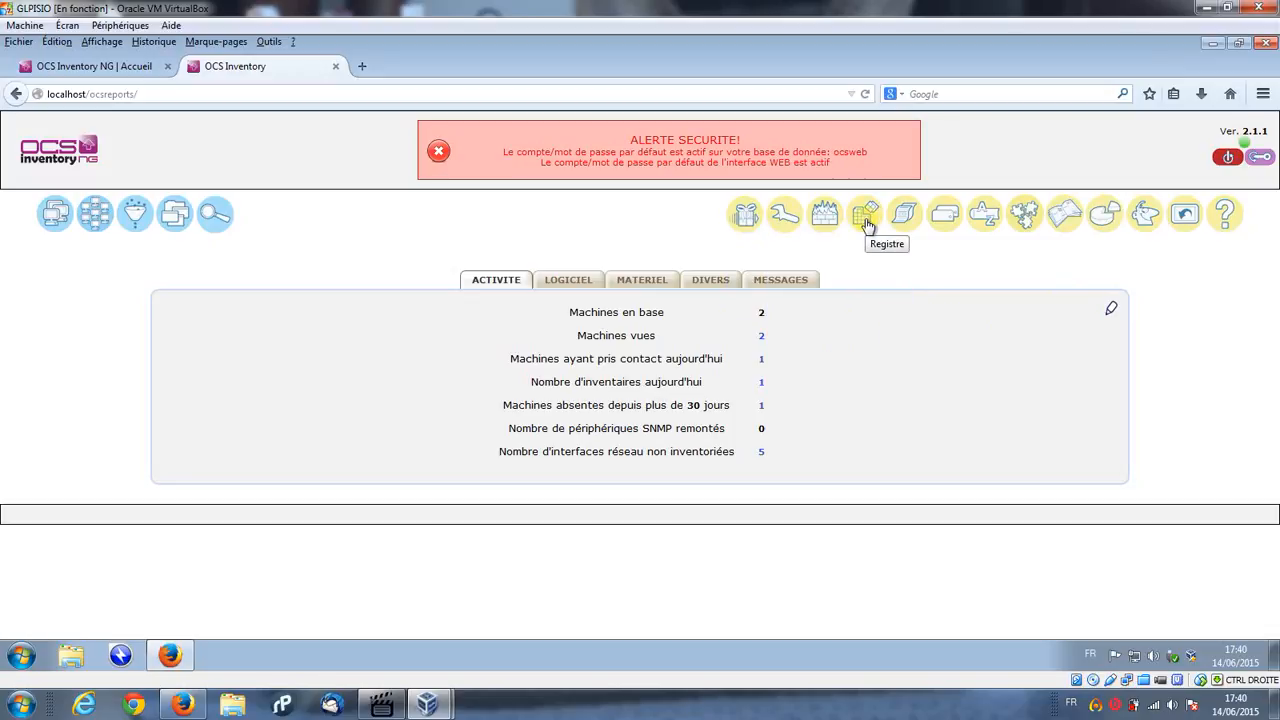
{"action": "left_click", "coordinate": [56, 217]}
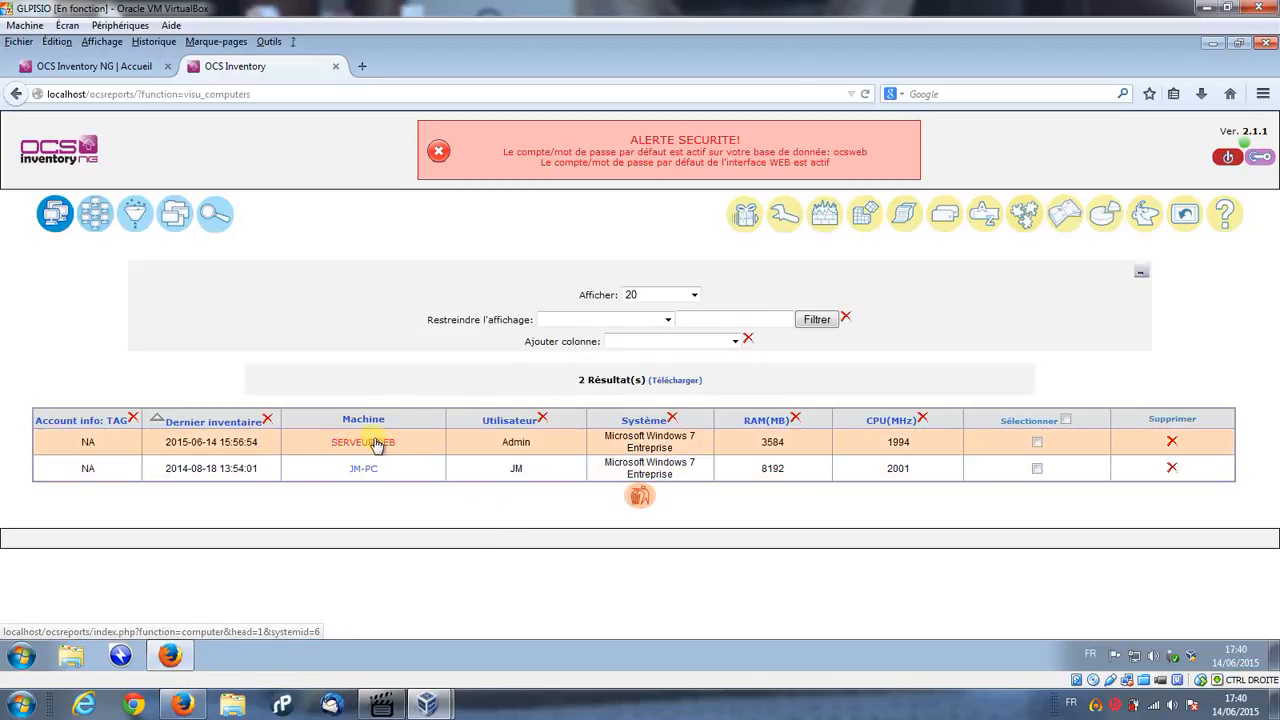
{"action": "left_click", "coordinate": [364, 470]}
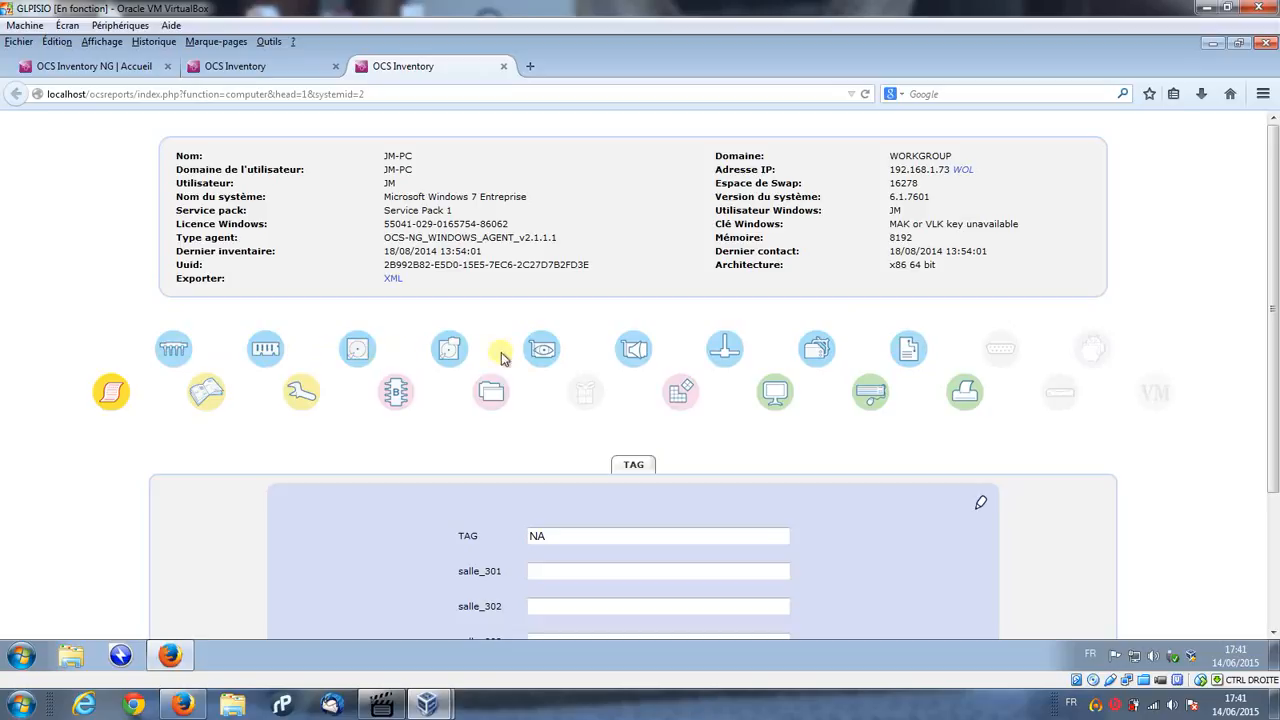
{"action": "left_click", "coordinate": [485, 393]}
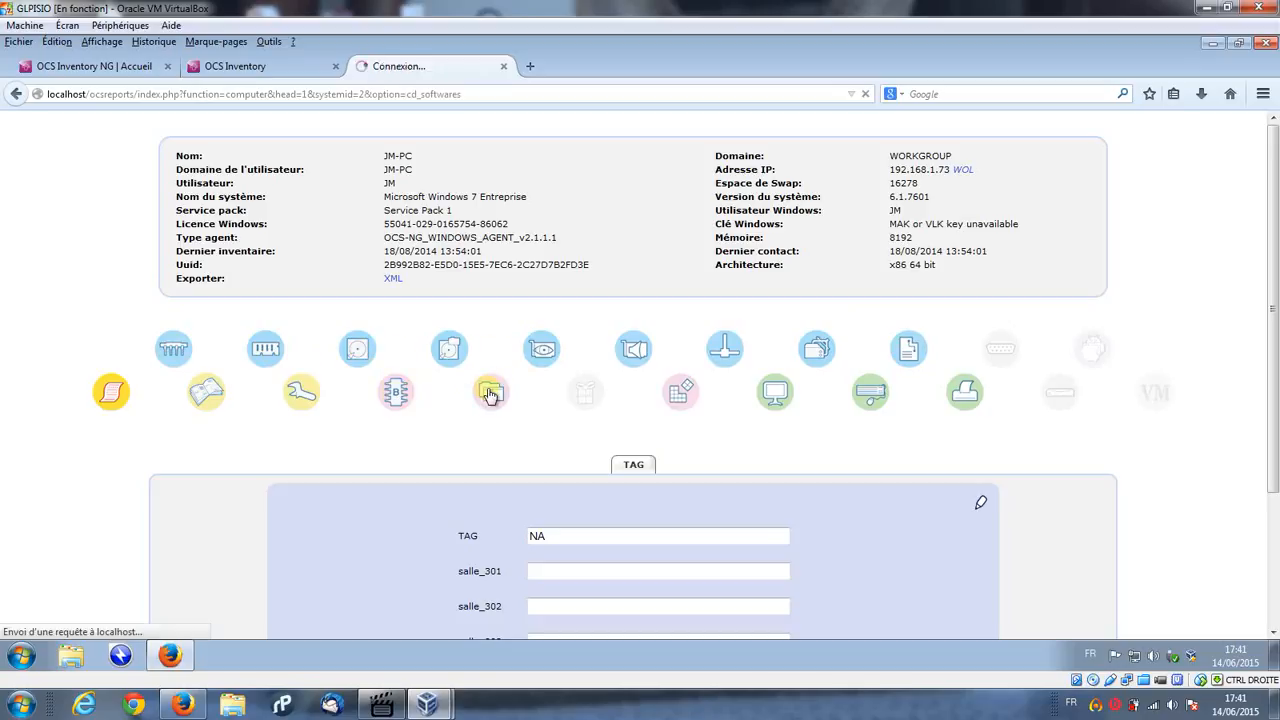
{"action": "scroll", "coordinate": [697, 455], "scroll_direction": "down", "scroll_amount": 5}
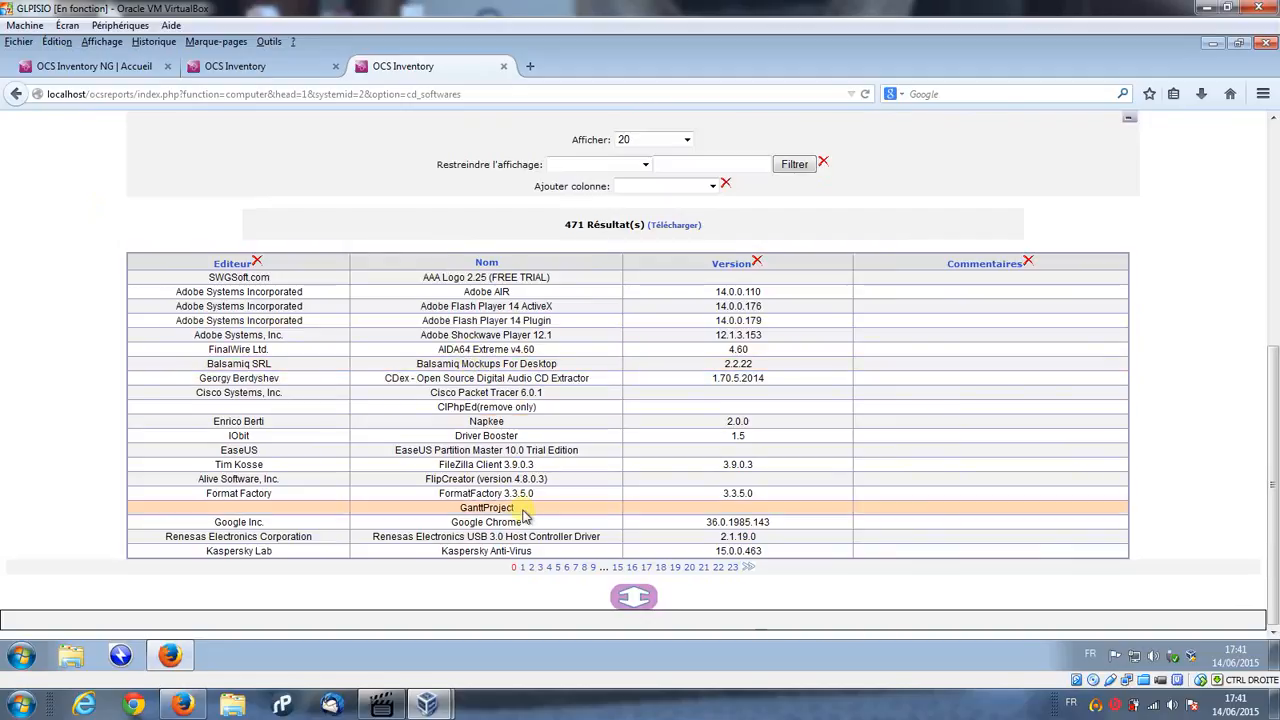
{"action": "scroll", "coordinate": [585, 388], "scroll_direction": "up", "scroll_amount": 4}
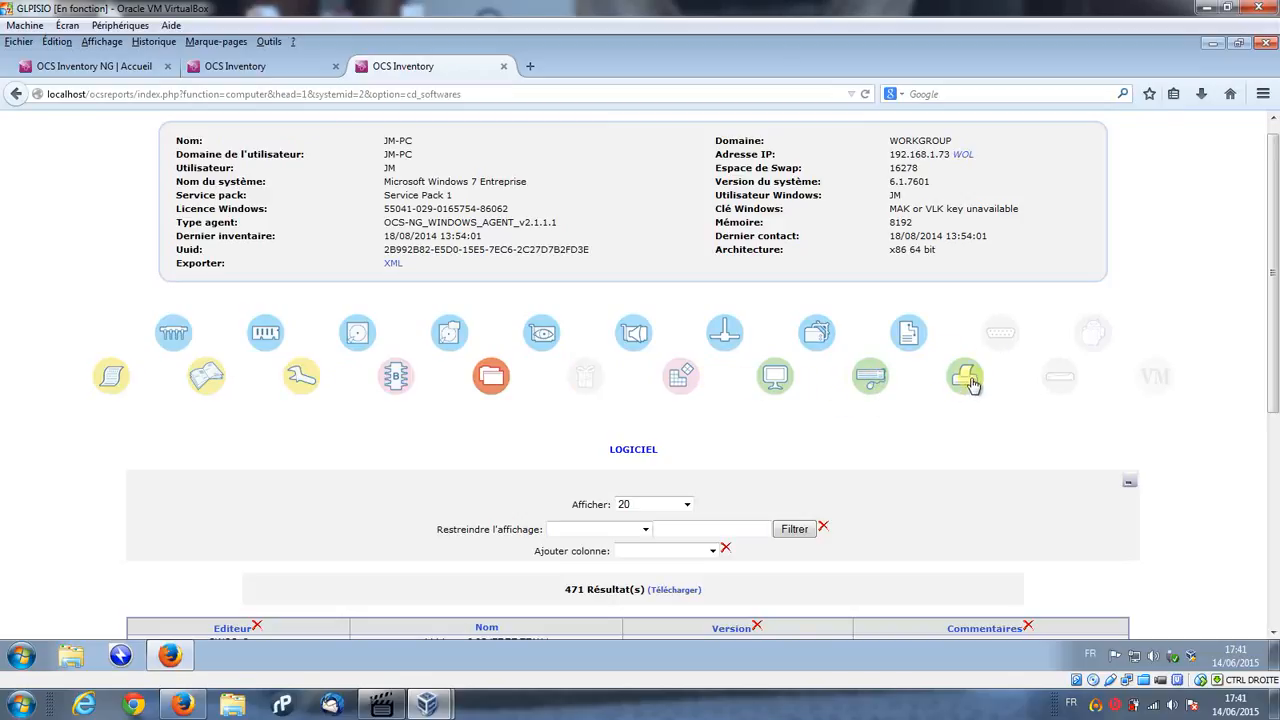
{"action": "scroll", "coordinate": [972, 393], "scroll_direction": "up", "scroll_amount": 1}
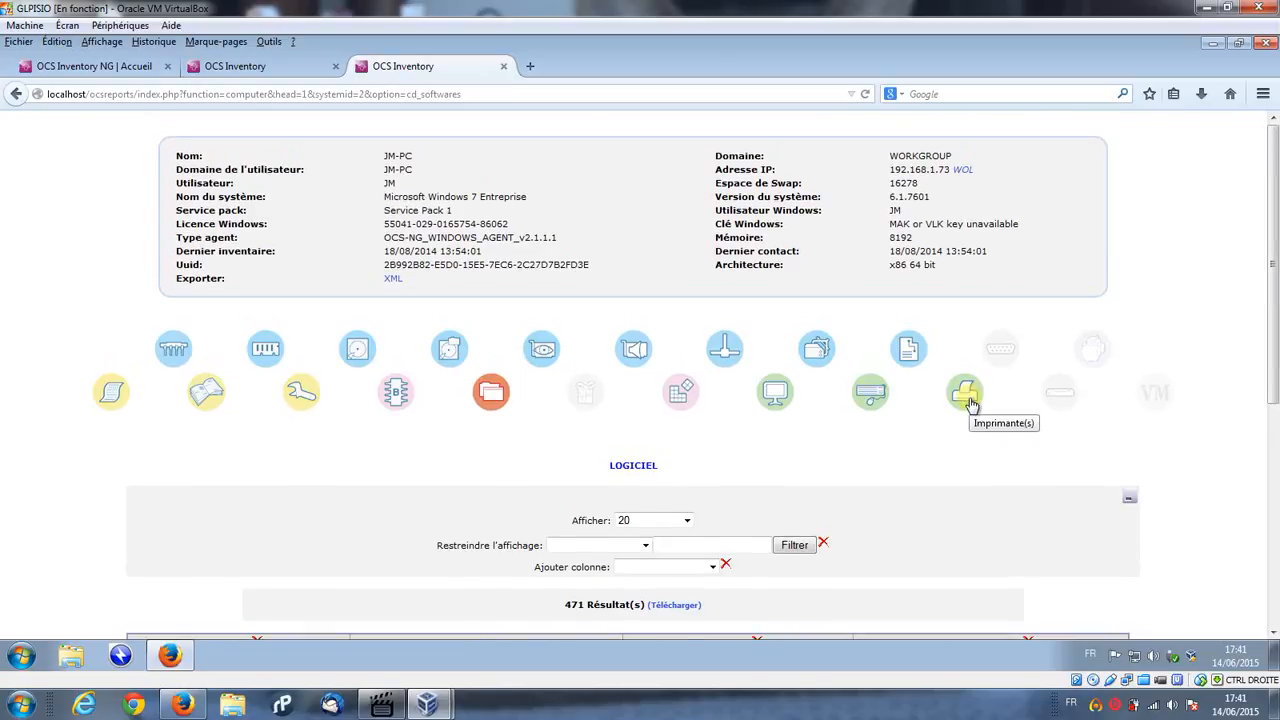
{"action": "left_click", "coordinate": [503, 66]}
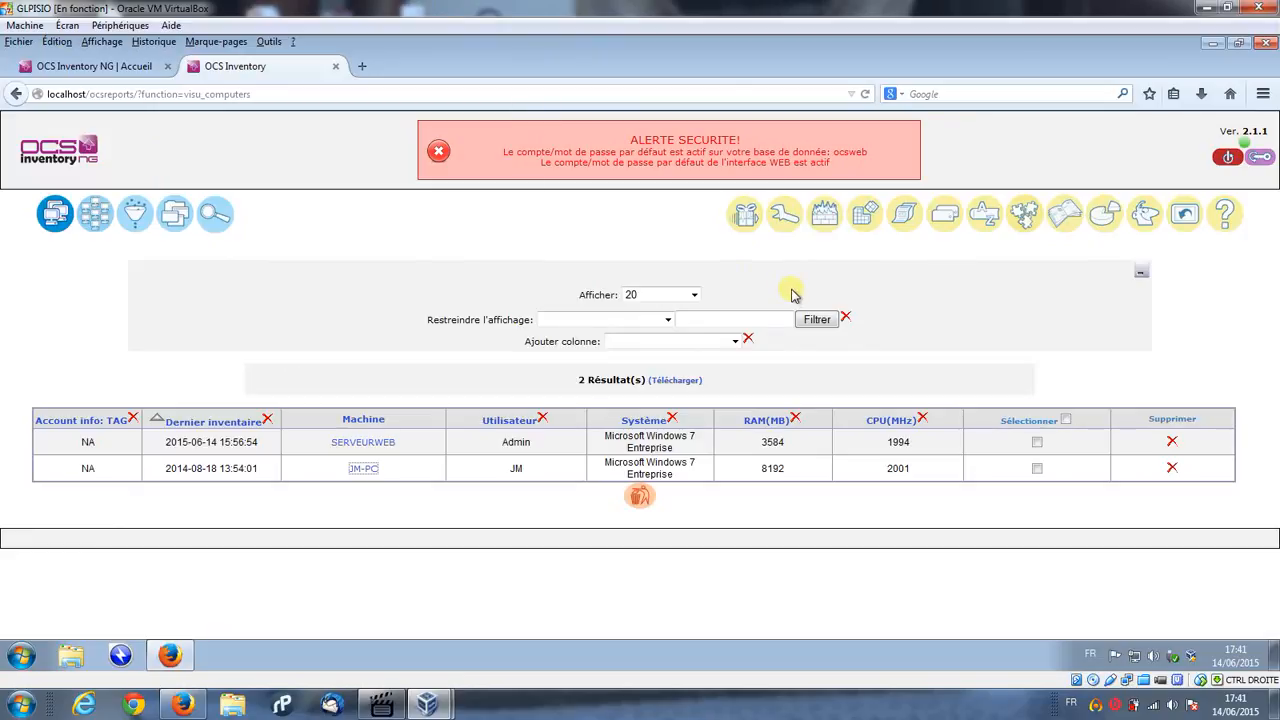
Start a multi-criteria search and add the Logiciel: Nom parameter as its criterion.
{"action": "mouse_move", "coordinate": [215, 230]}
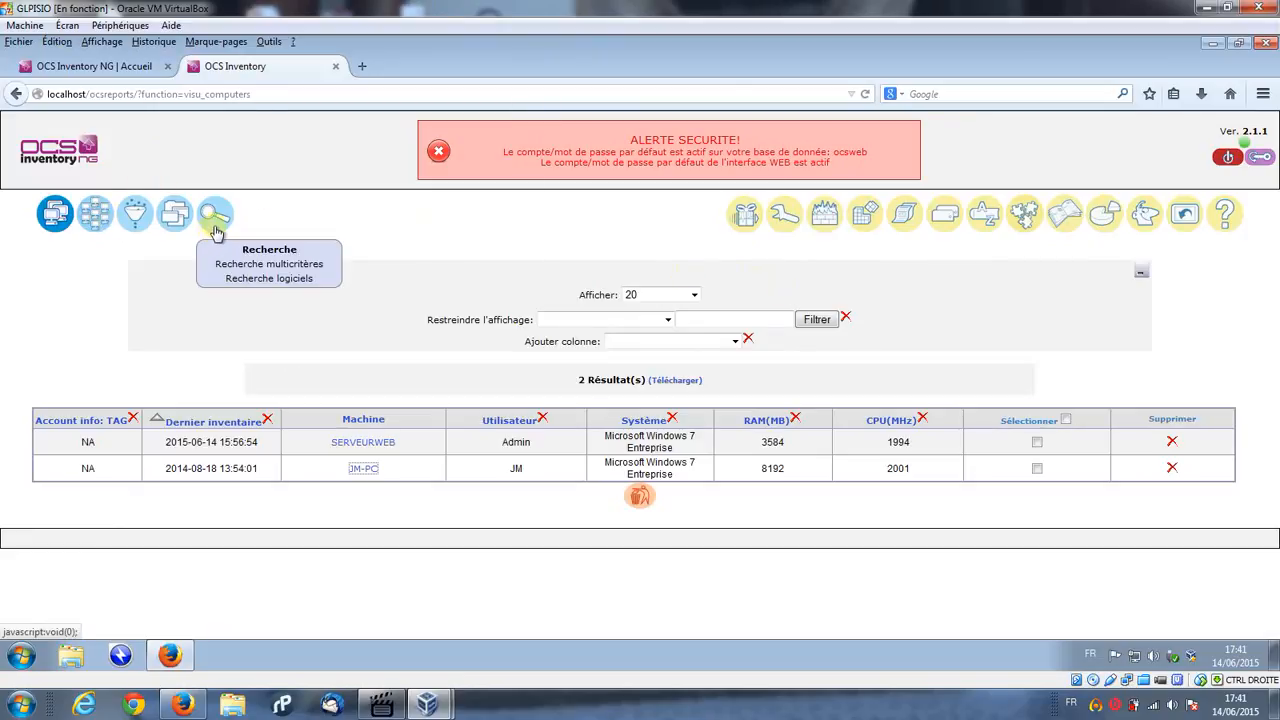
{"action": "left_click", "coordinate": [260, 265]}
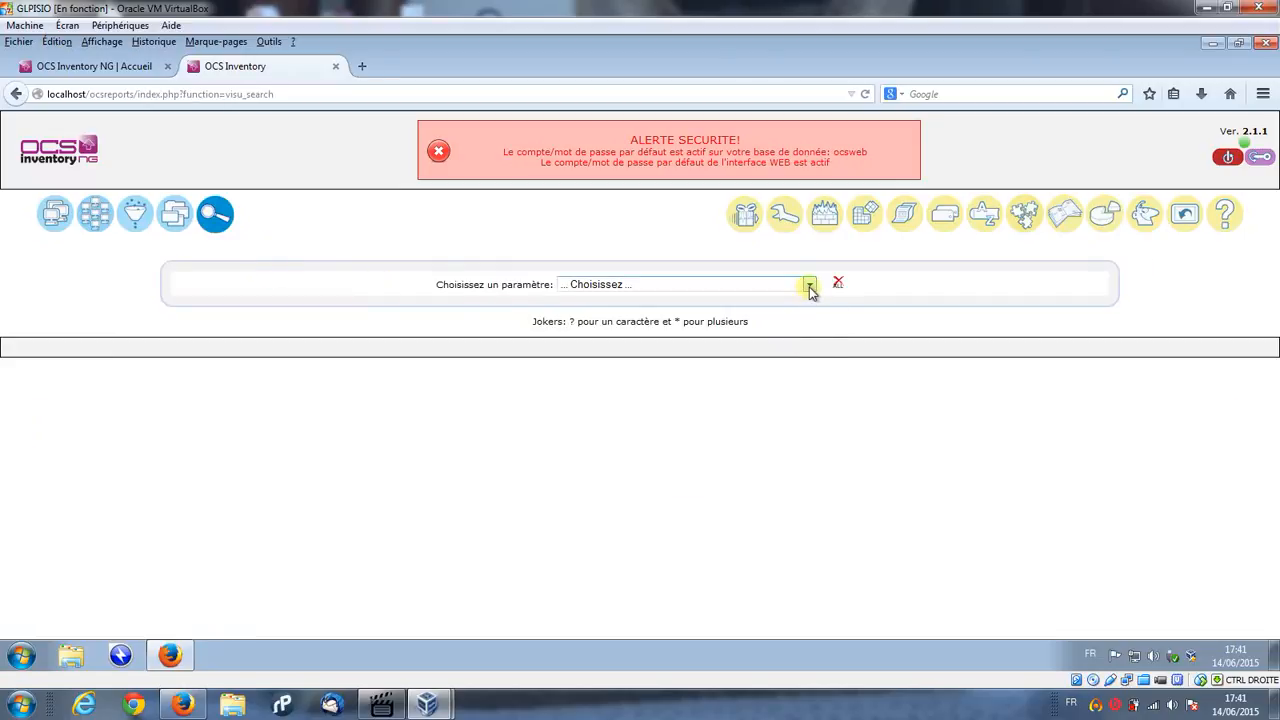
{"action": "left_click", "coordinate": [810, 287]}
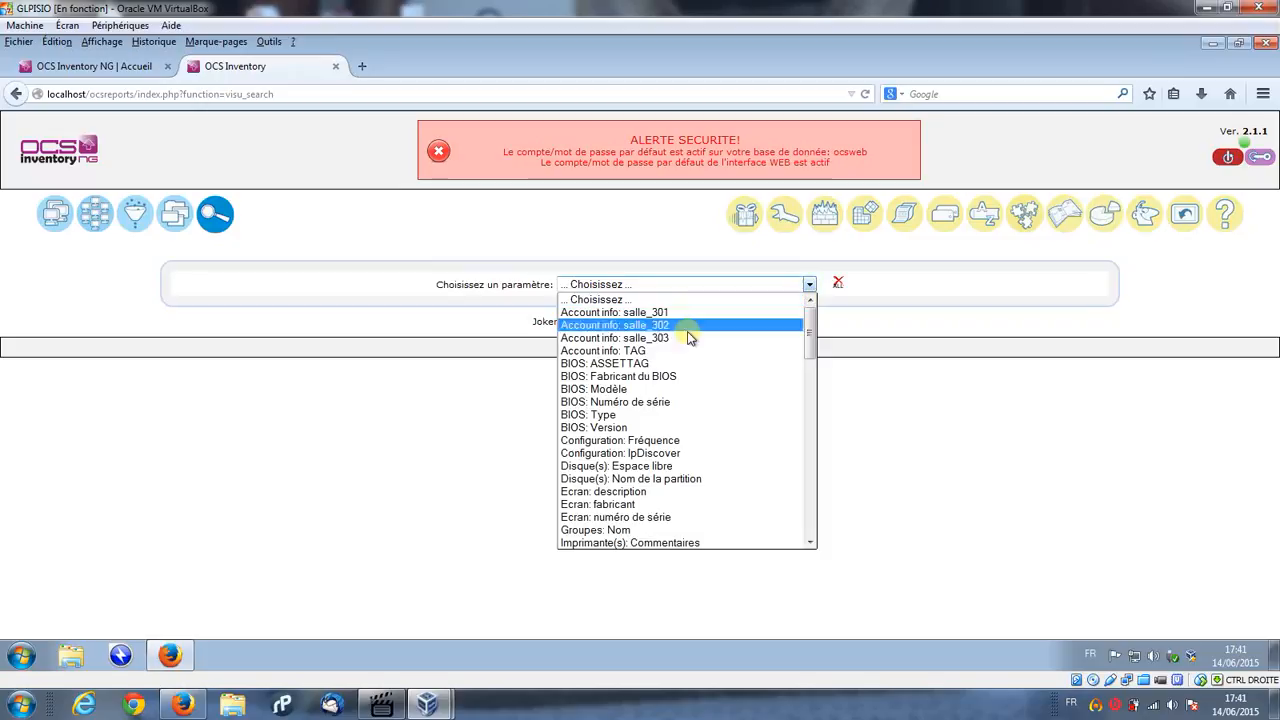
{"action": "scroll", "coordinate": [640, 362], "scroll_direction": "down", "scroll_amount": 4}
{"action": "scroll", "coordinate": [645, 360], "scroll_direction": "down", "scroll_amount": 2}
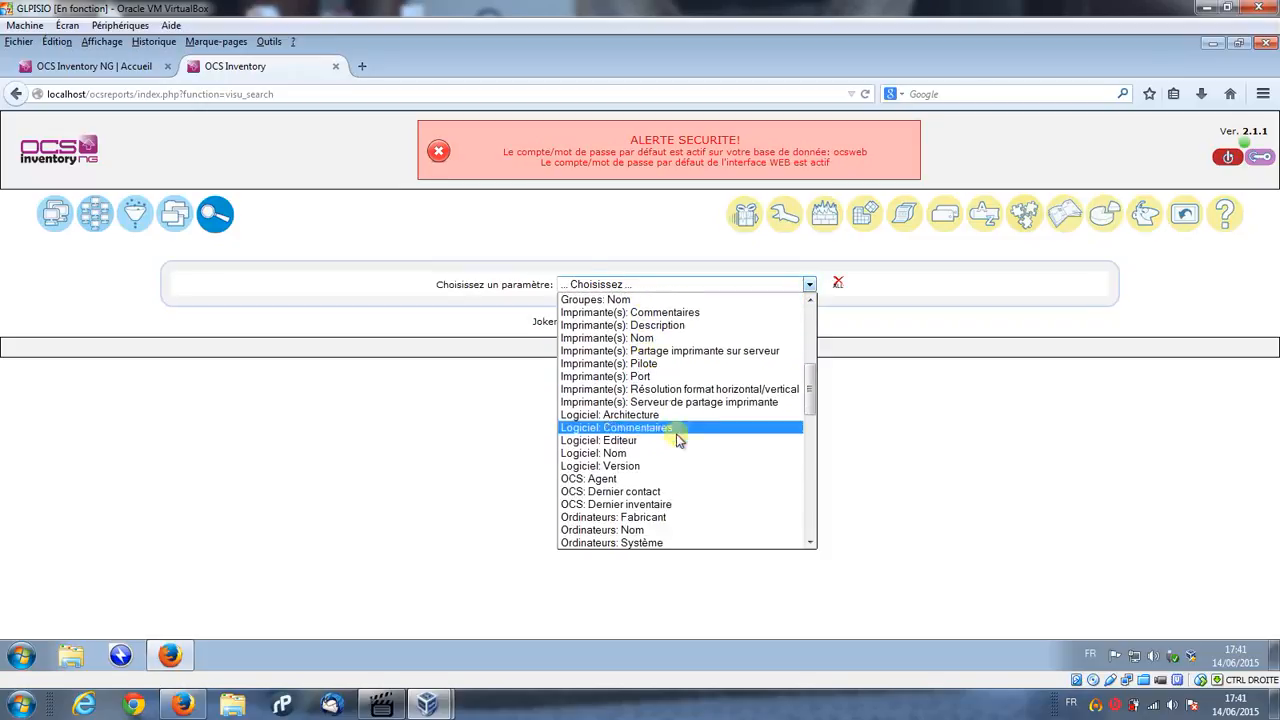
{"action": "left_click", "coordinate": [594, 455]}
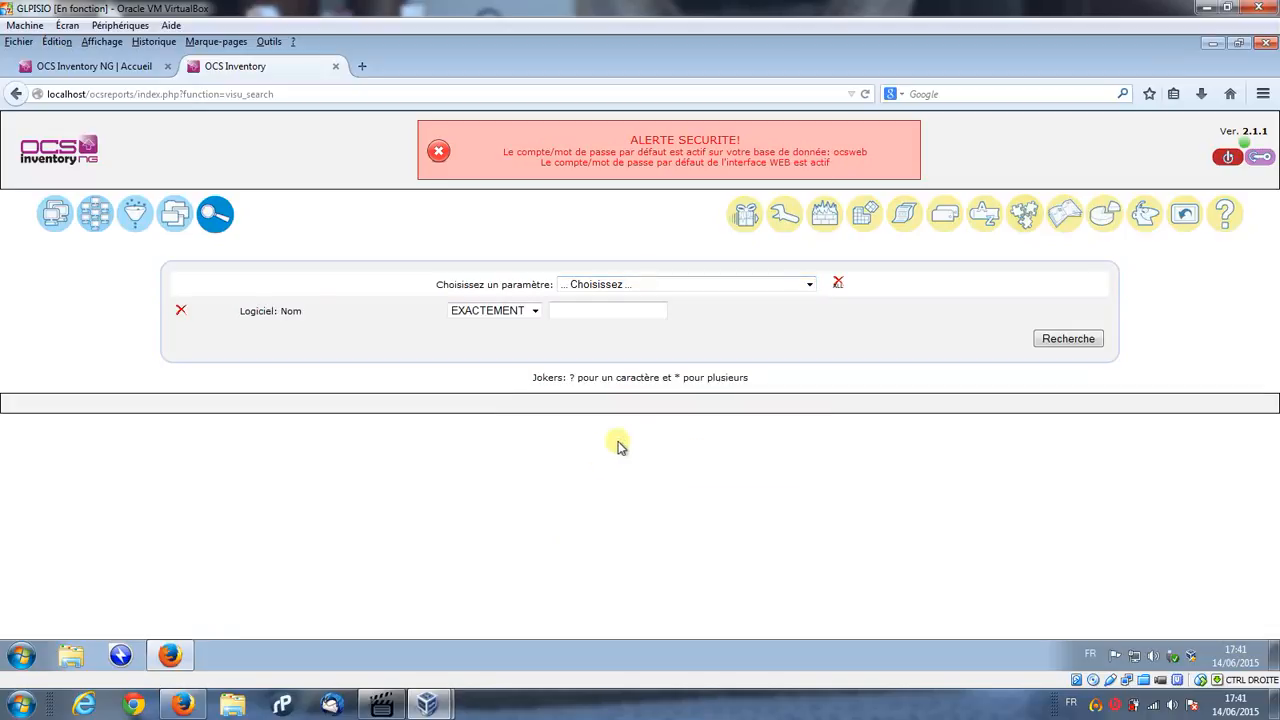
Set the software name criterion to RESSEMBLE with the value firefox and run the search.
{"action": "left_click", "coordinate": [535, 311]}
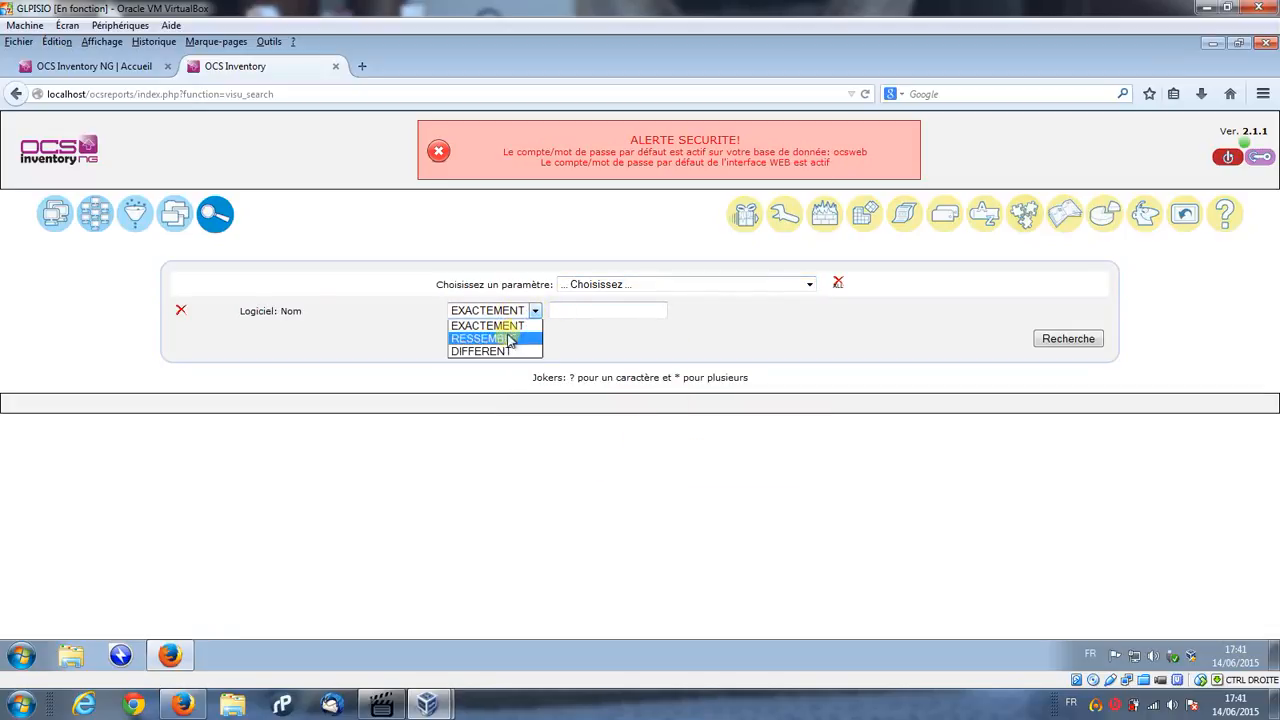
{"action": "left_click", "coordinate": [505, 346]}
{"action": "left_click", "coordinate": [571, 312]}
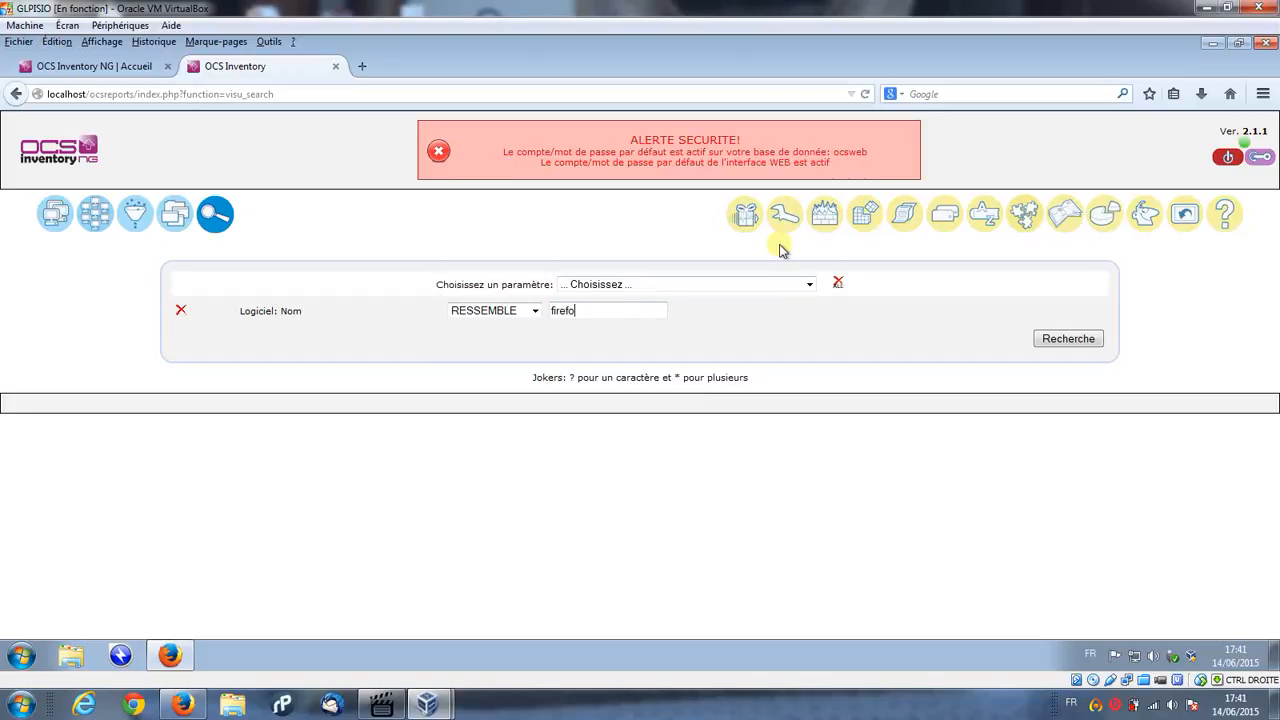
{"action": "left_click", "coordinate": [1060, 340]}
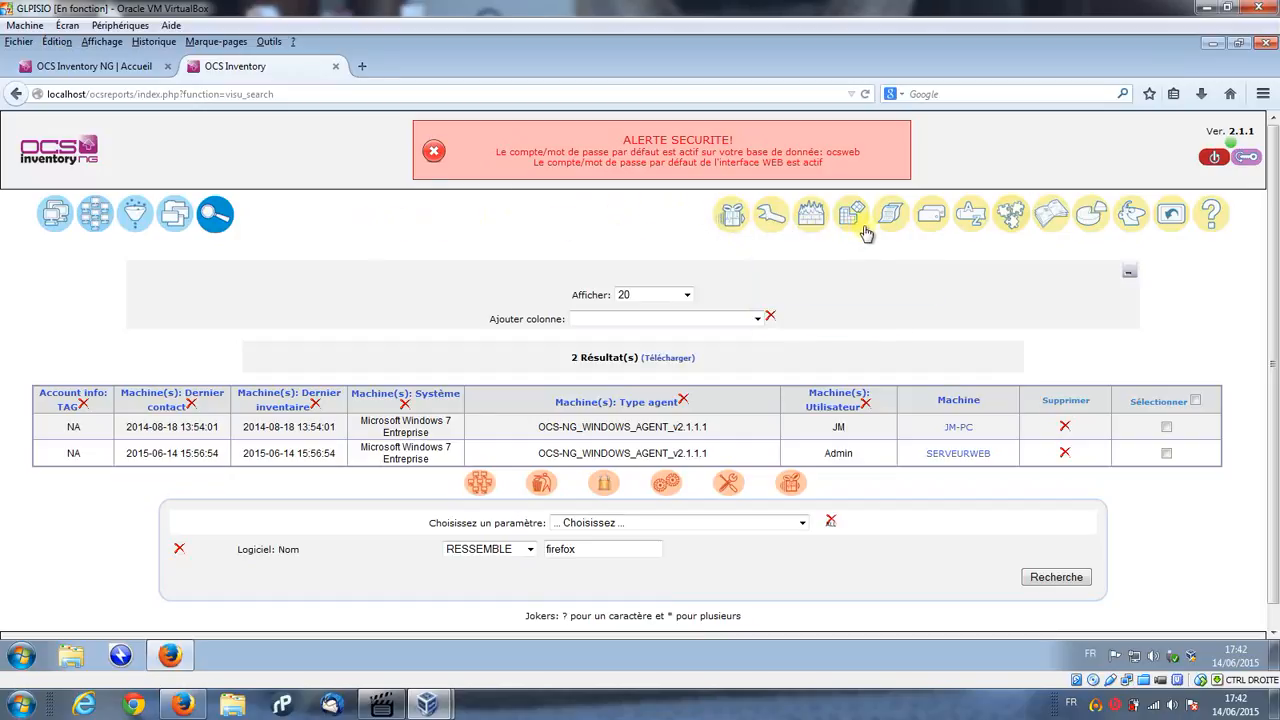
Display the existing registry key queries defined for the inventory.
{"action": "mouse_move", "coordinate": [733, 228]}
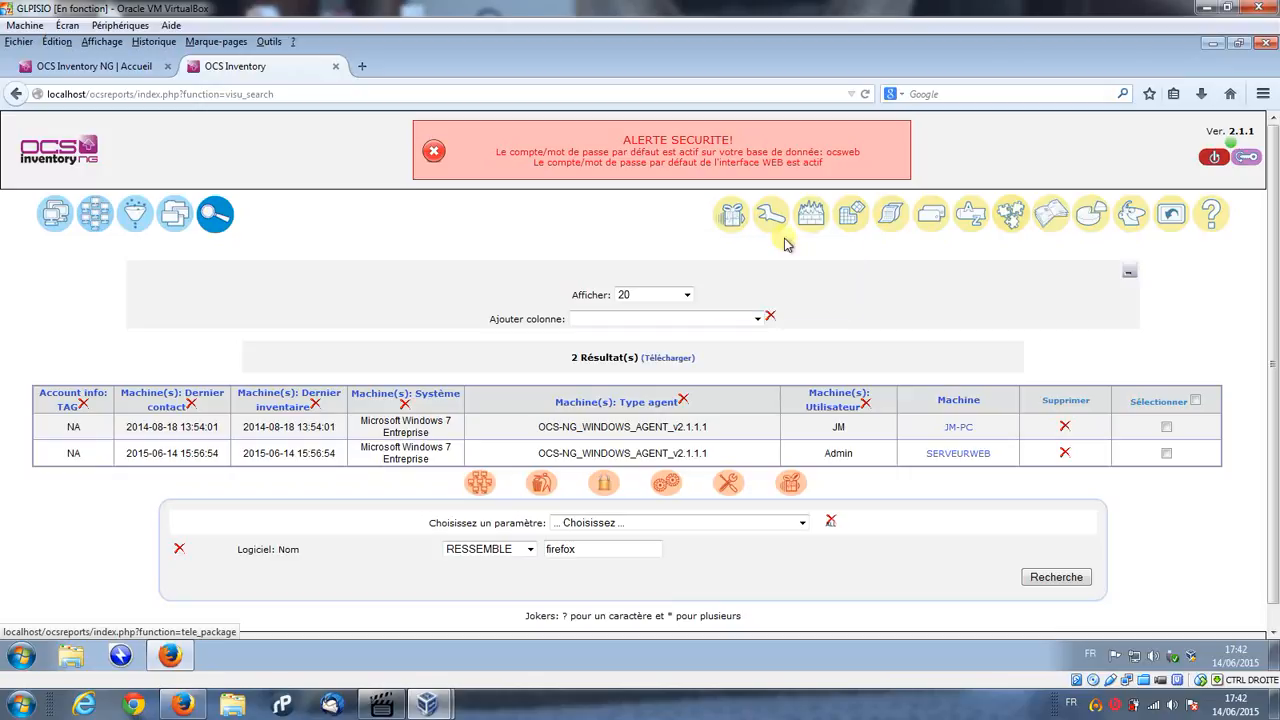
{"action": "left_click", "coordinate": [849, 224]}
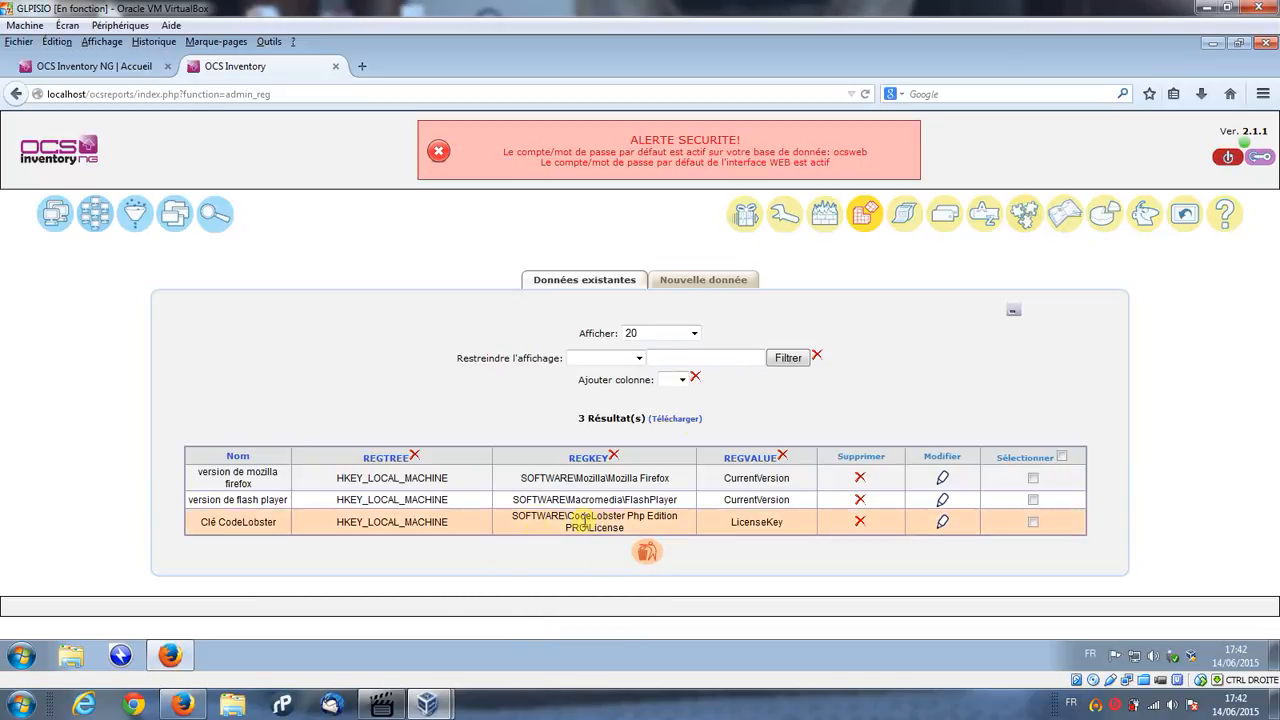
{"action": "mouse_move", "coordinate": [212, 219]}
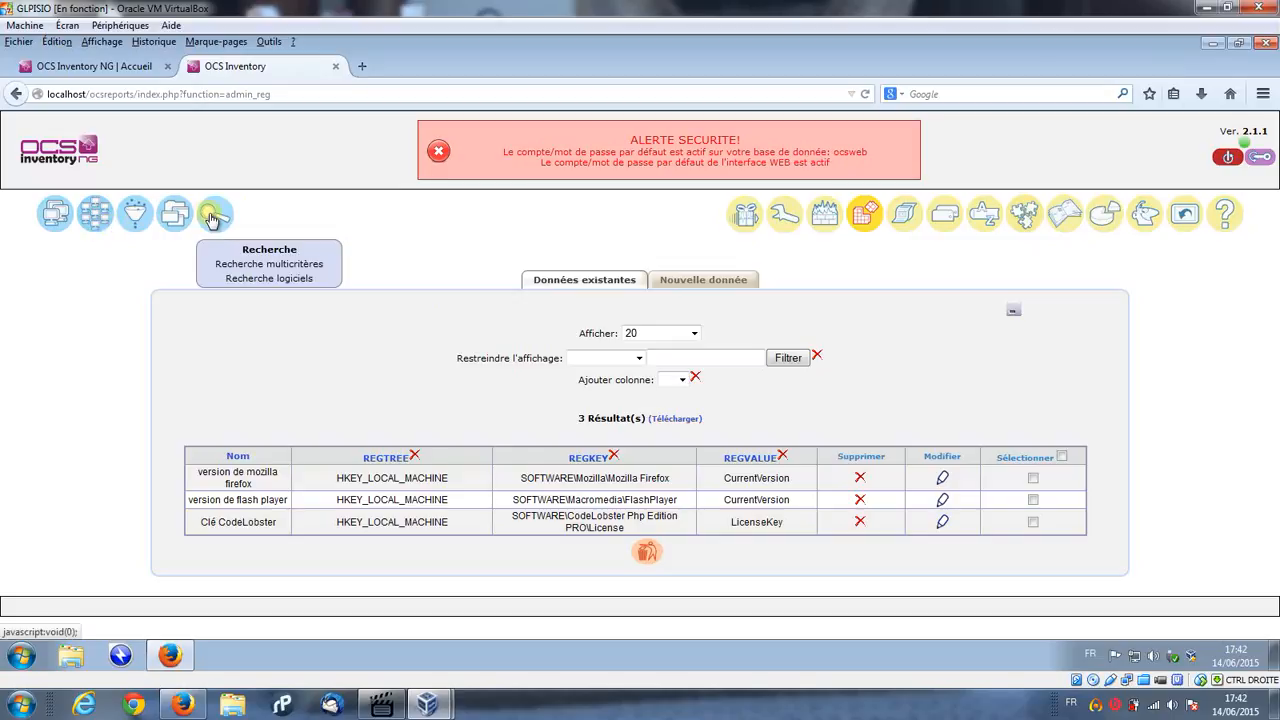
Open the JM-PC record from the machine list, examine its registry values, highlight the CodeLobster key value, and close the record.
{"action": "left_click", "coordinate": [55, 219]}
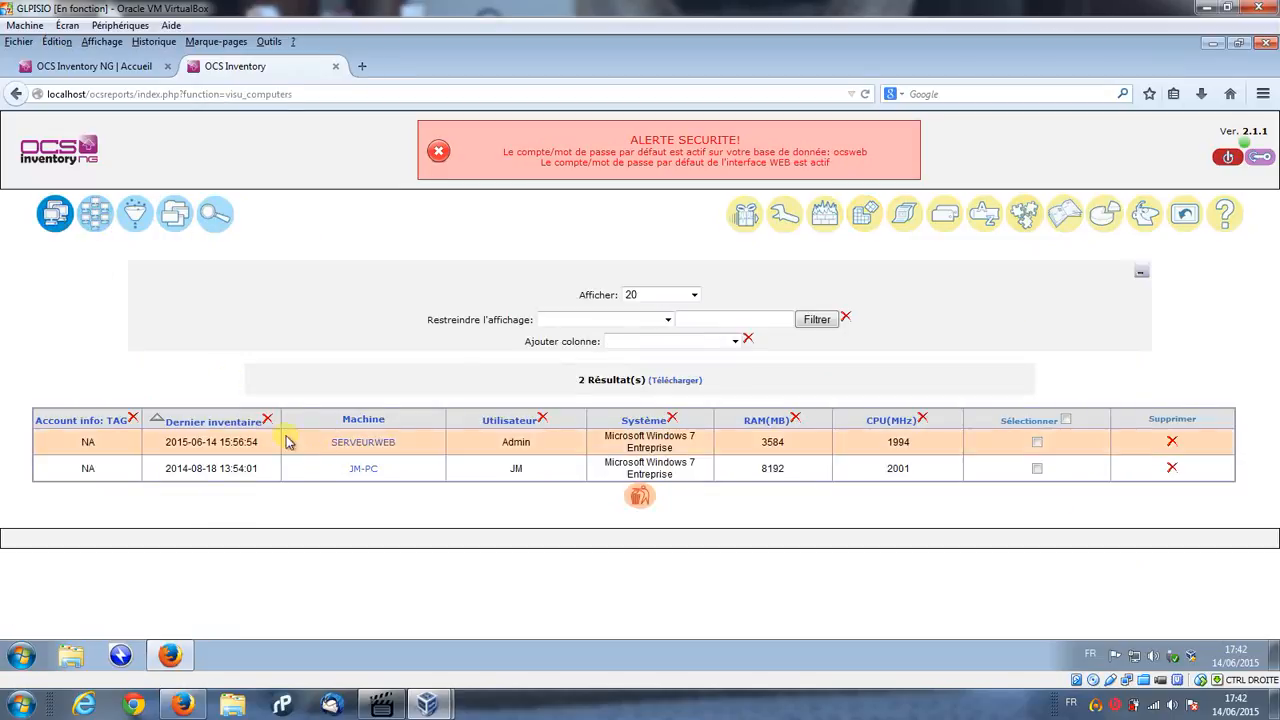
{"action": "left_click", "coordinate": [364, 468]}
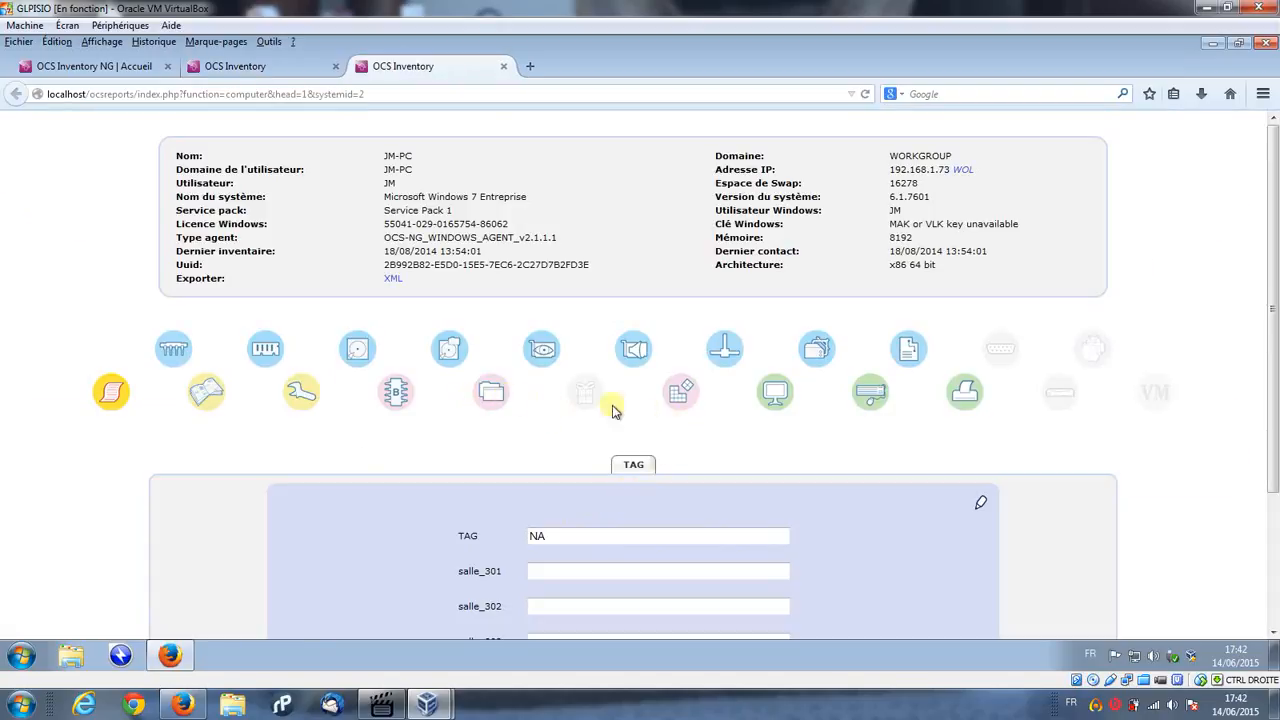
{"action": "left_click", "coordinate": [680, 398]}
{"action": "scroll", "coordinate": [749, 434], "scroll_direction": "down", "scroll_amount": 2}
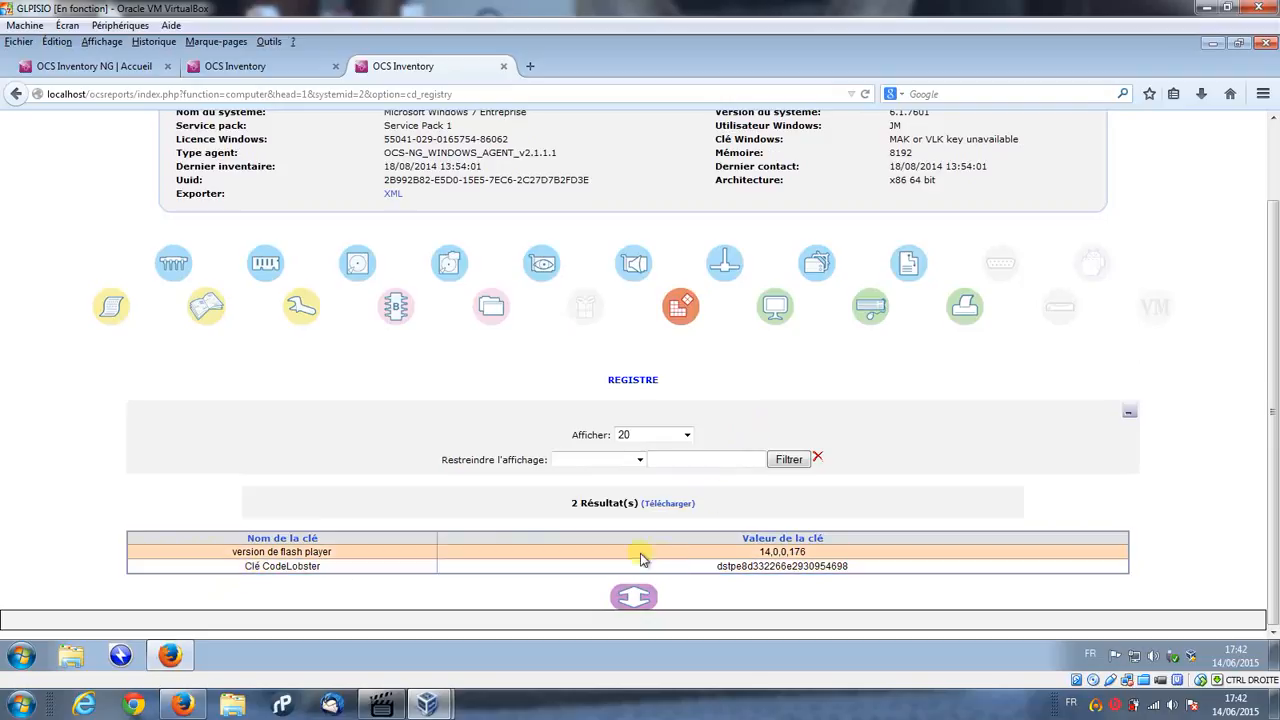
{"action": "left_click_drag", "start_coordinate": [722, 570], "coordinate": [905, 630]}
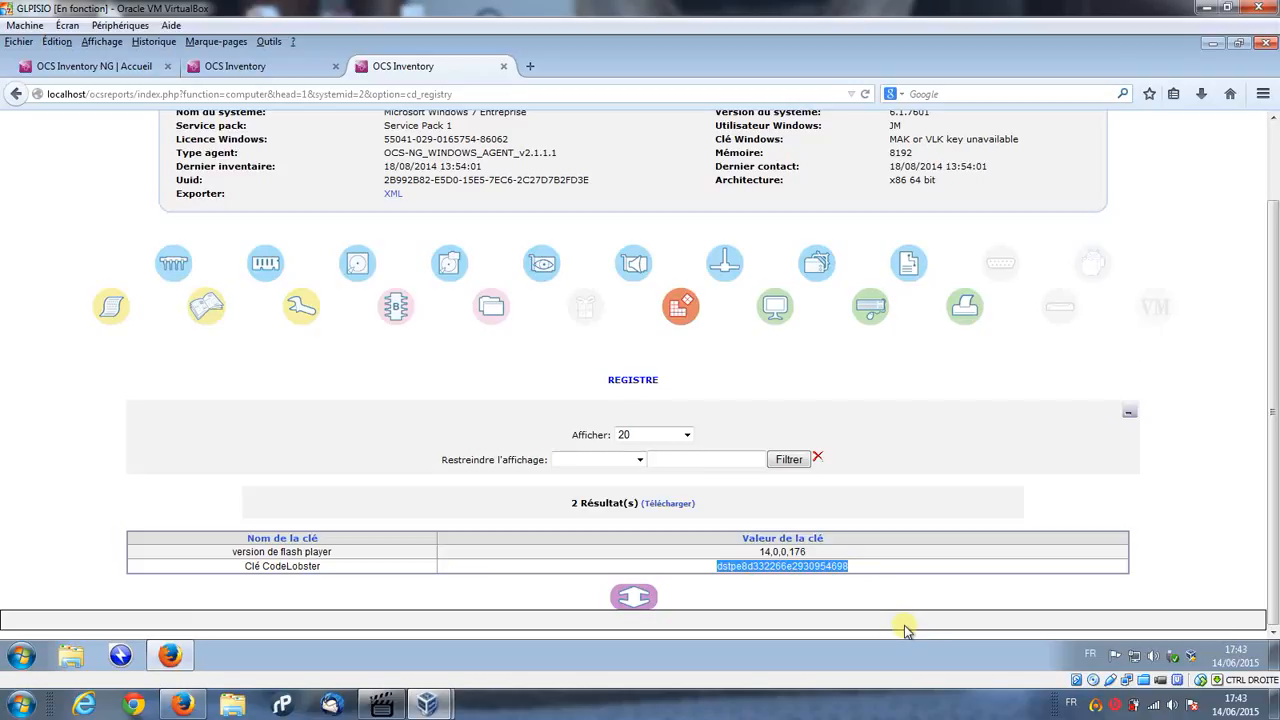
{"action": "left_click", "coordinate": [504, 67]}
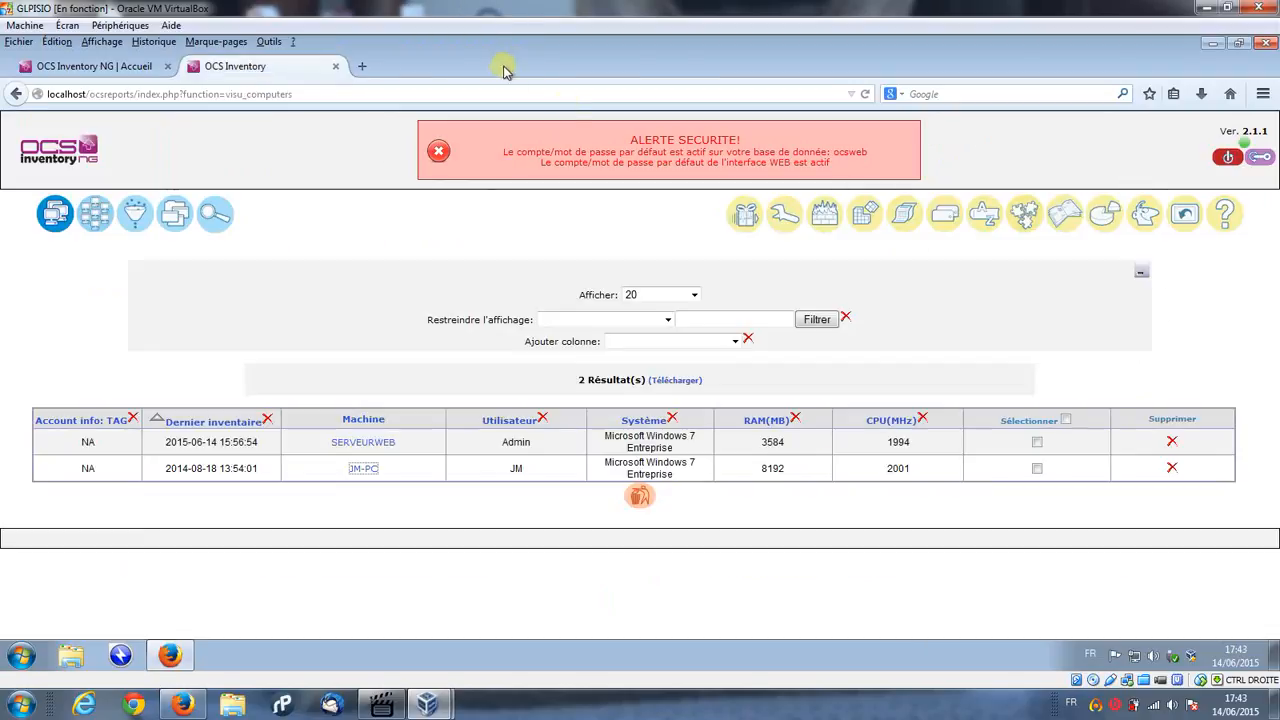
Open user management, view the signed-in account's settings, and close them without changes.
{"action": "left_click", "coordinate": [1147, 220]}
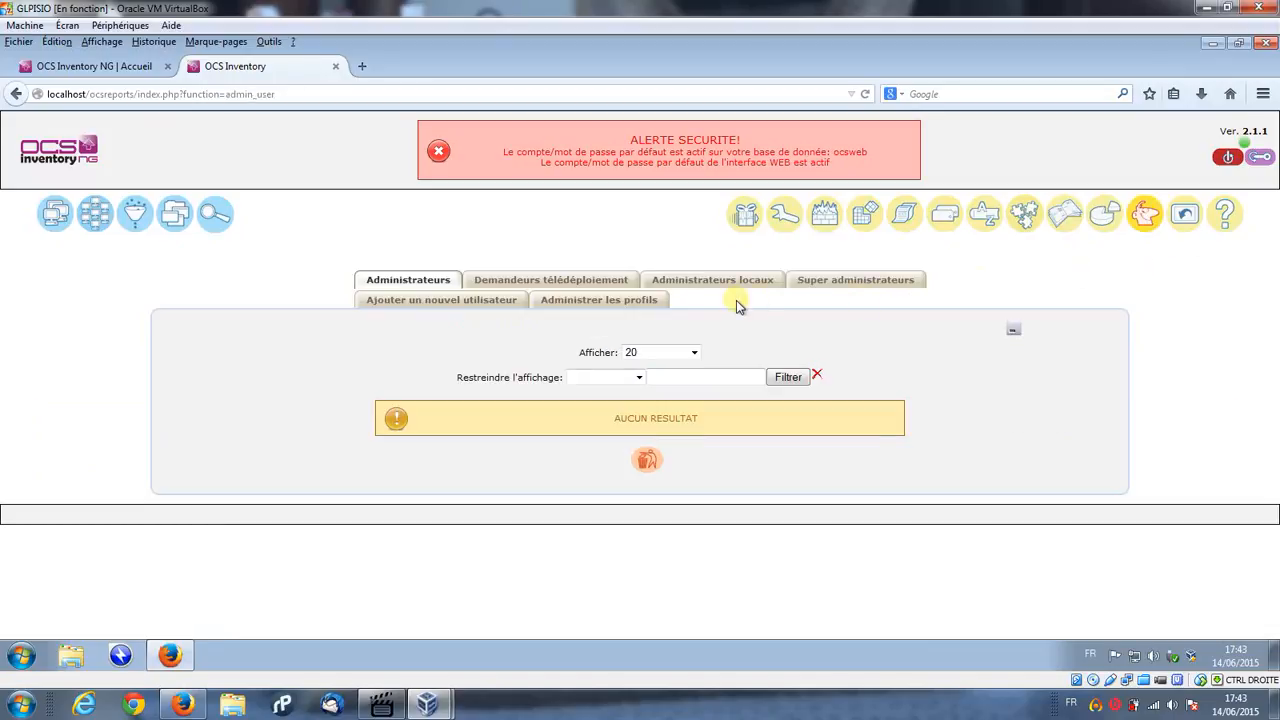
{"action": "left_click", "coordinate": [1263, 160]}
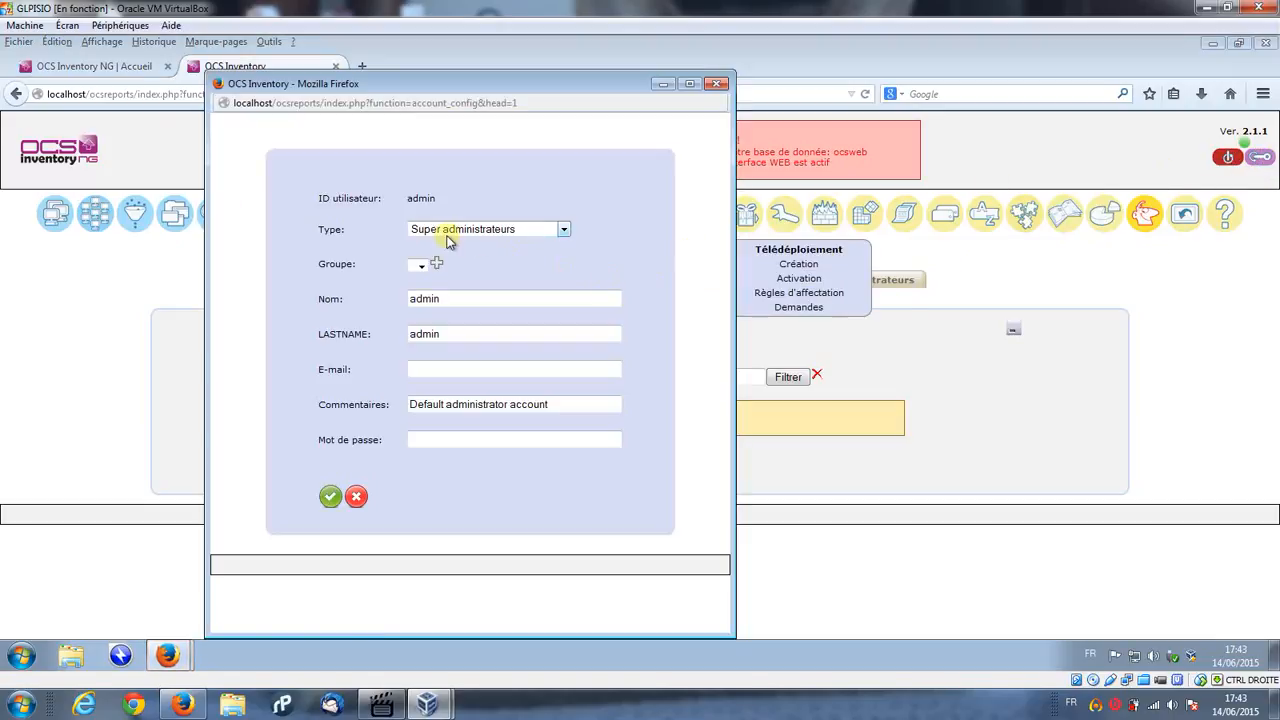
{"action": "left_click", "coordinate": [718, 85]}
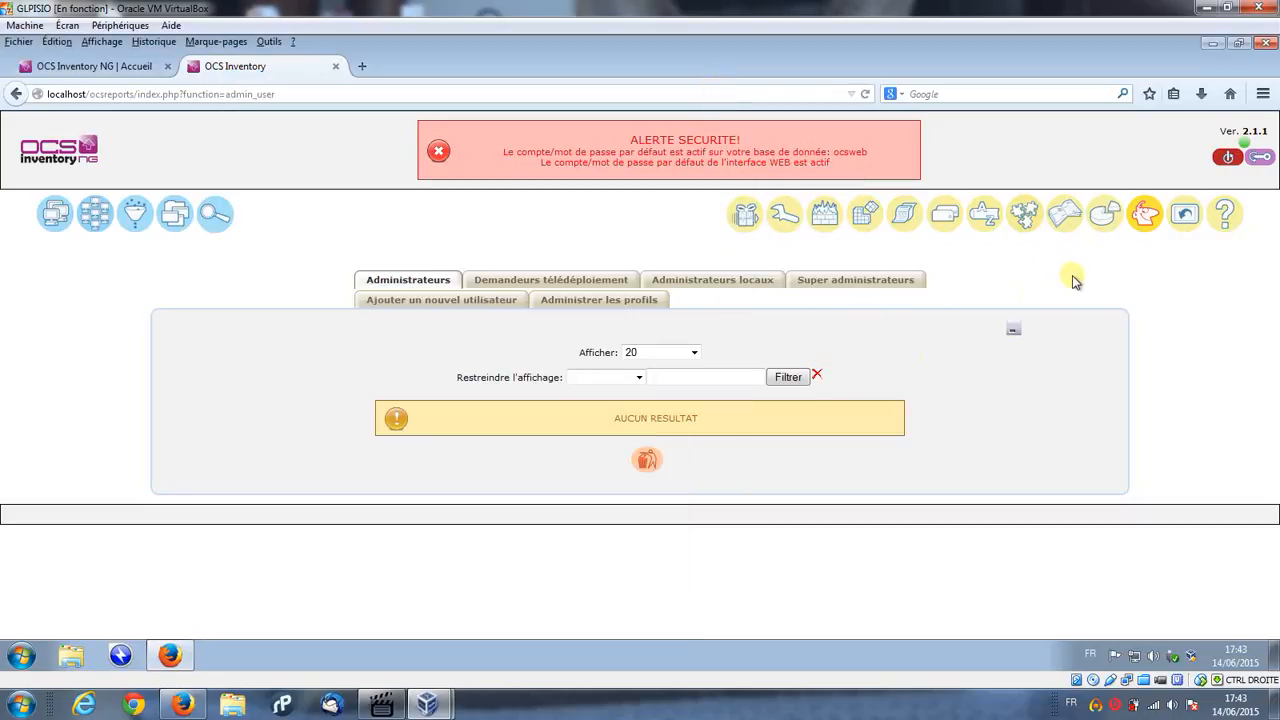
Open the form for adding a new user and view the available user types without choosing another one.
{"action": "left_click", "coordinate": [448, 305]}
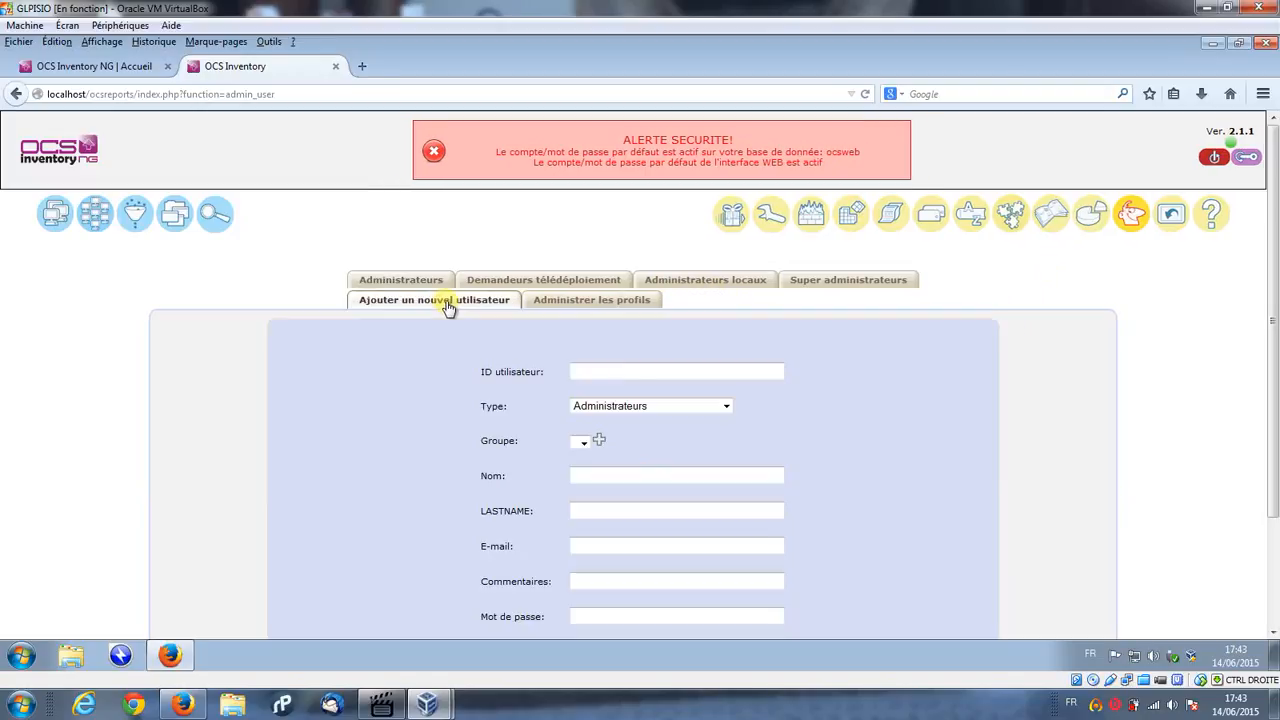
{"action": "left_click", "coordinate": [727, 412]}
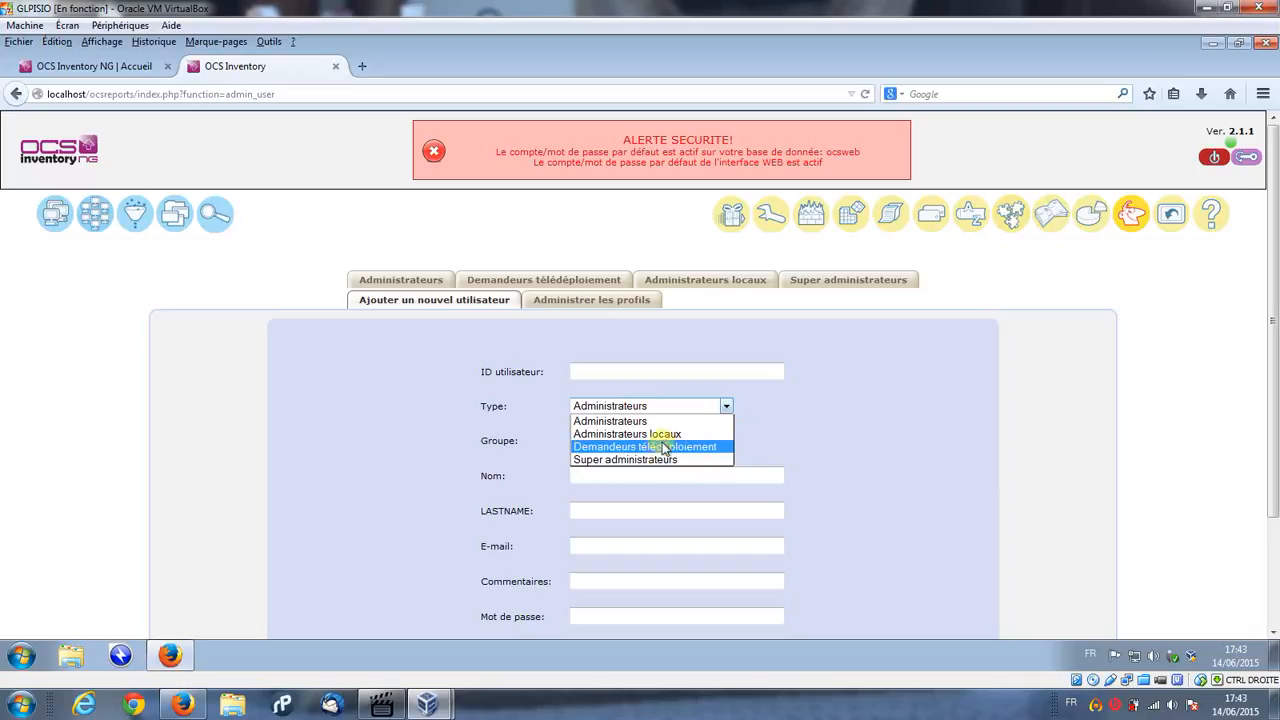
{"action": "left_click", "coordinate": [908, 432]}
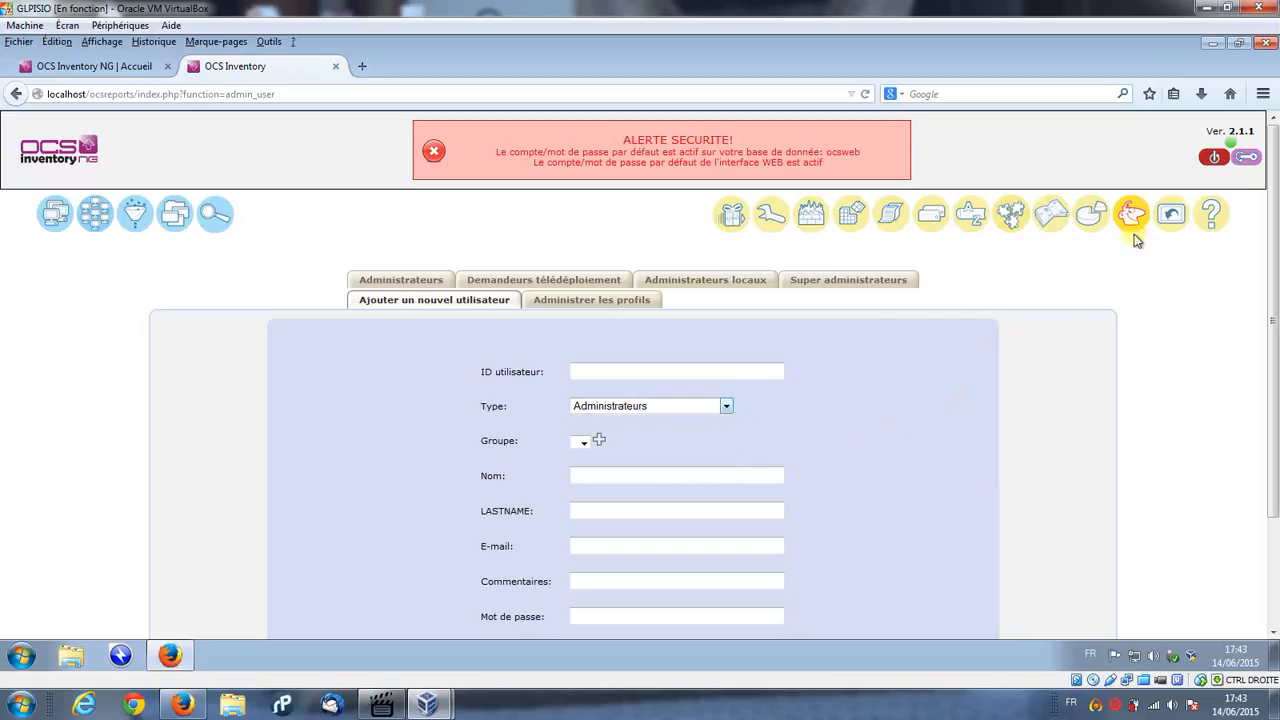